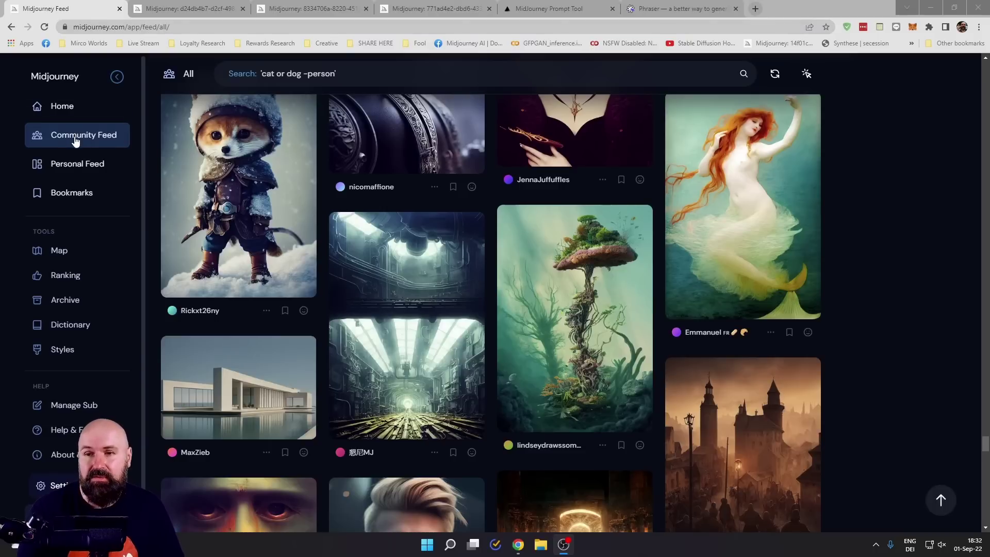
Open the snow fox adventurer image's details to read its prompt, then close and reopen them
click(239, 201)
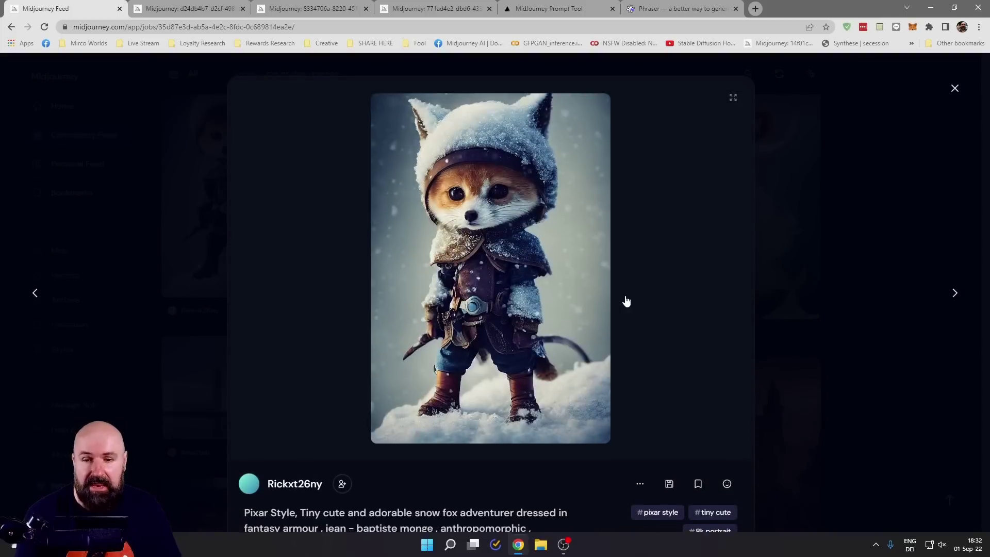
scroll(626, 302, down, 3)
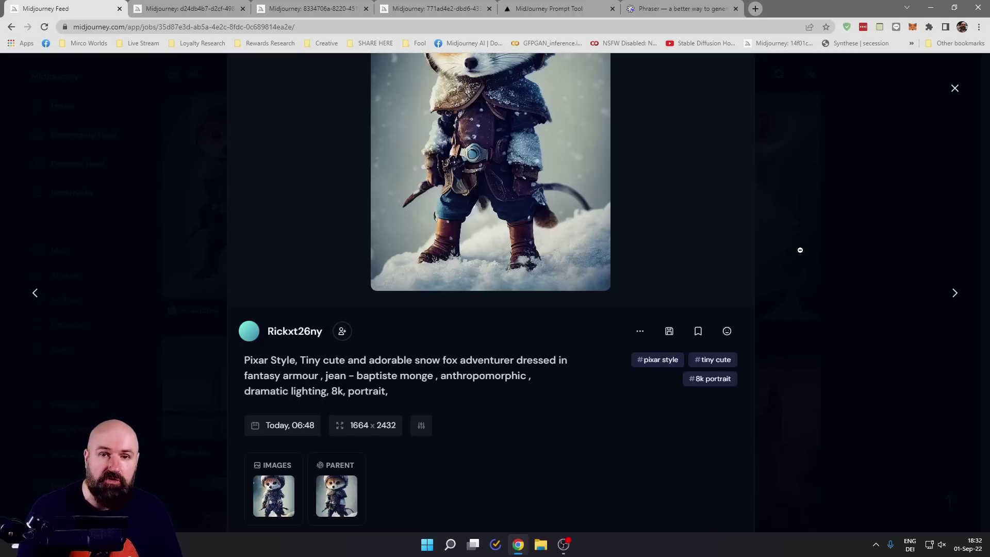
click(801, 250)
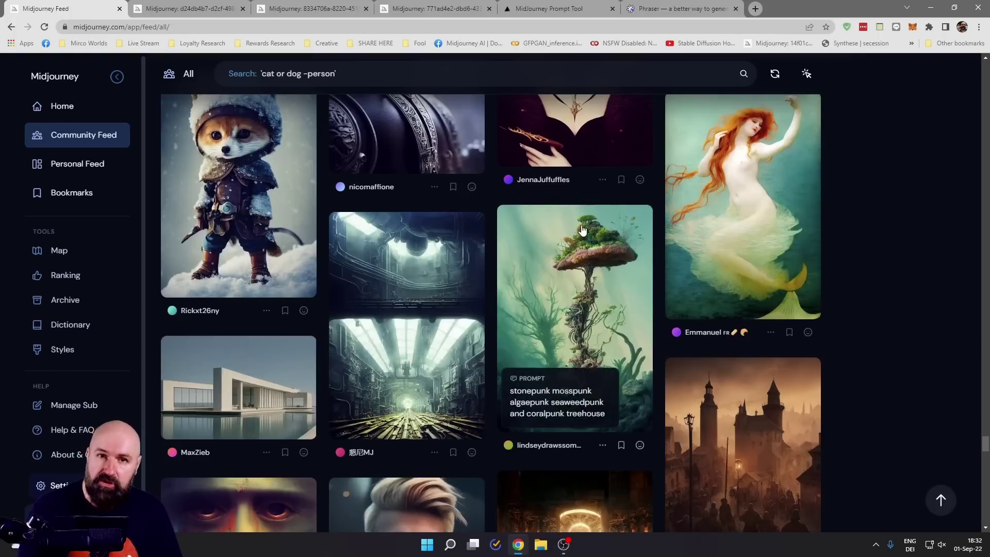
key(alt+Left)
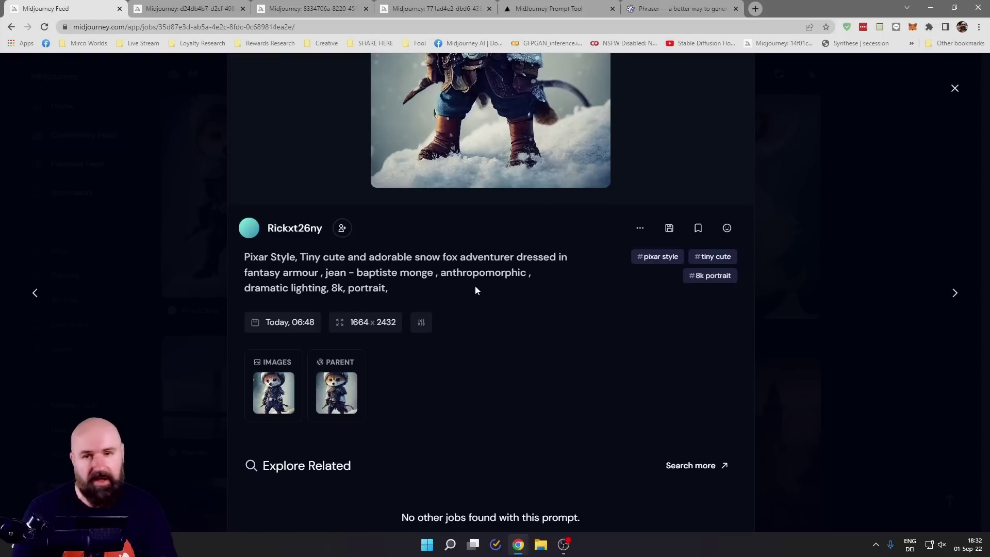
scroll(619, 206, up, 5)
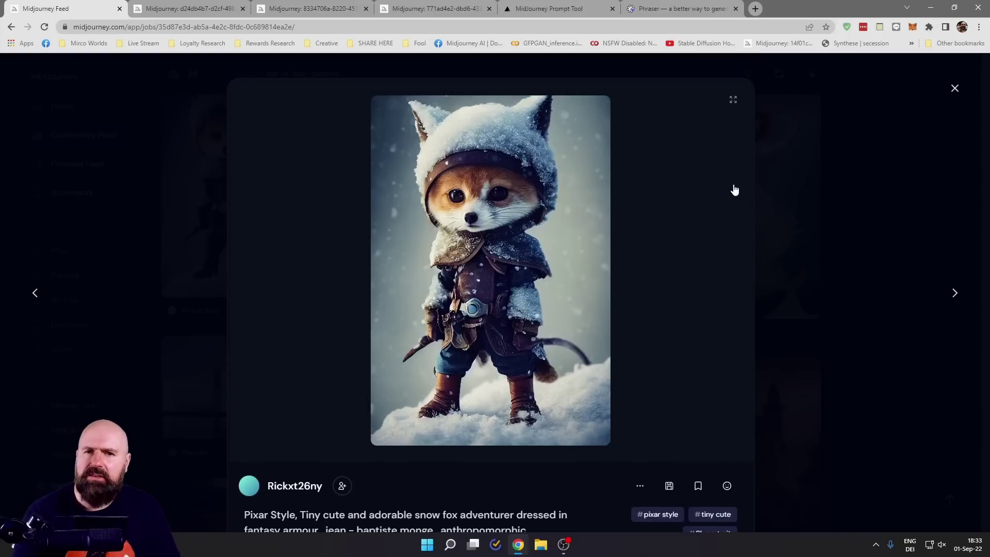
On the viking portrait's page, select the phrases 'Aloy from Horizon Zero Dawn', the appearance description and 'rainy sunset'
click(192, 8)
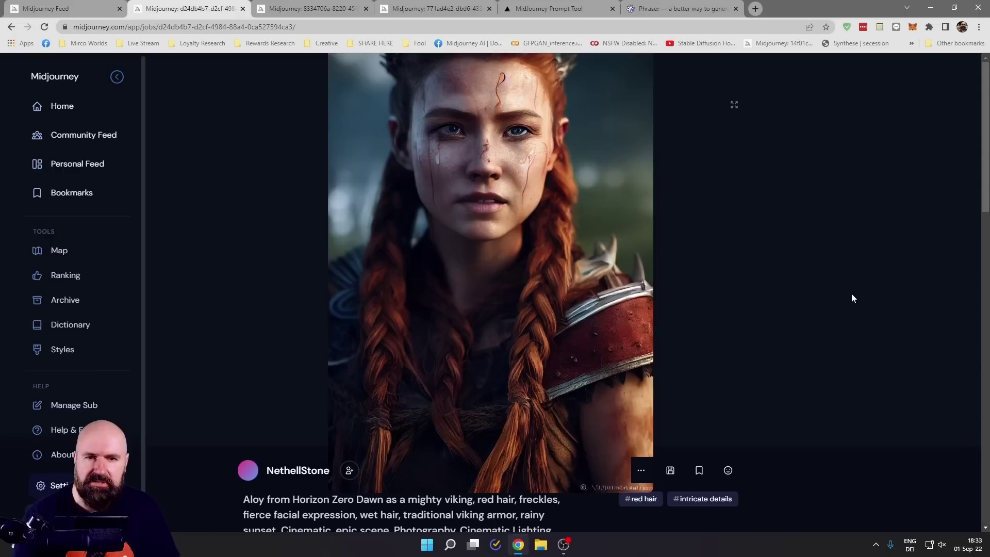
scroll(817, 337, down, 3)
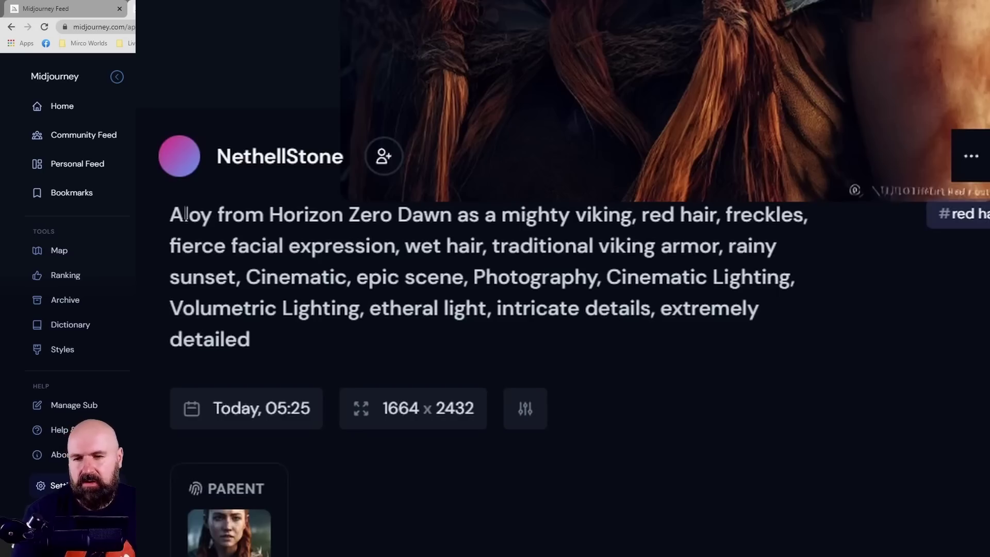
drag(170, 214, 453, 216)
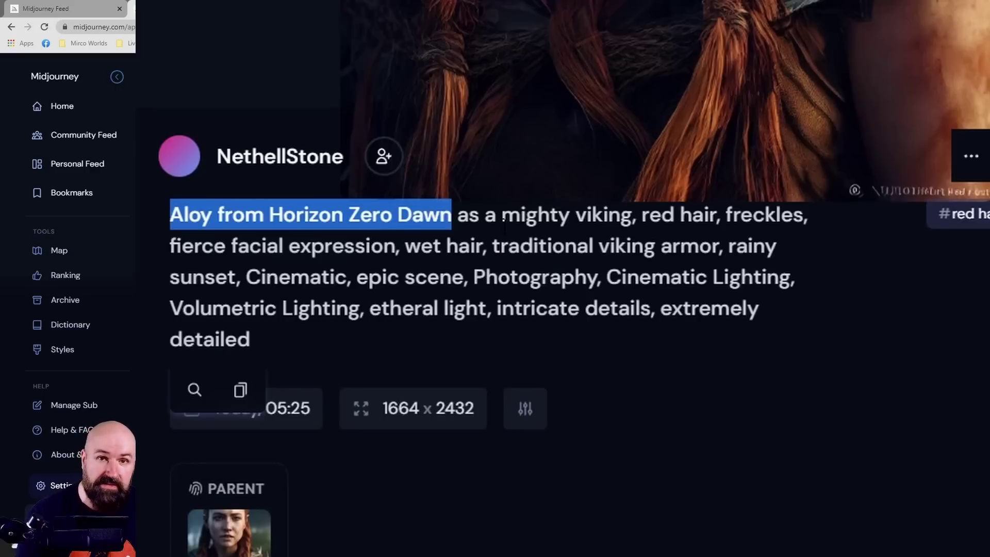
click(462, 214)
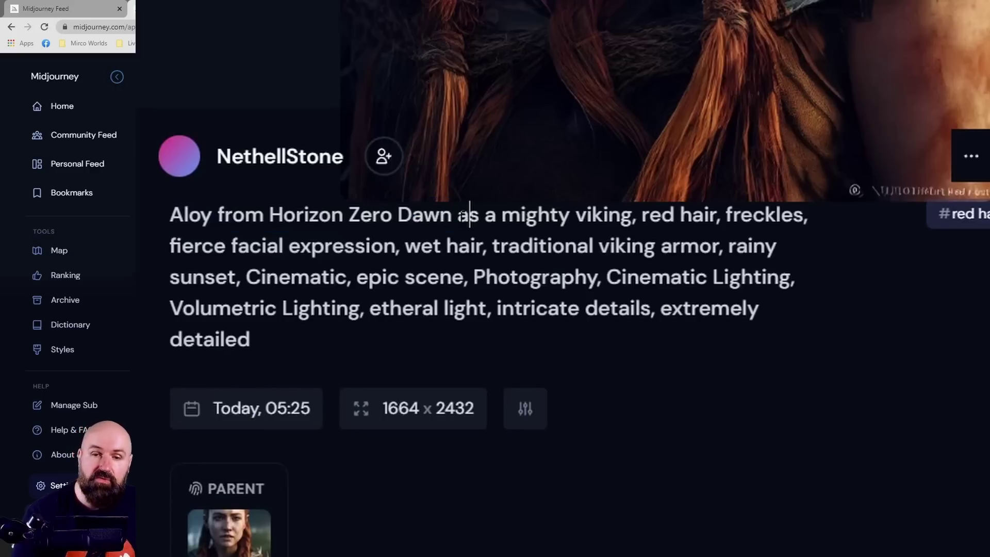
drag(461, 214, 722, 247)
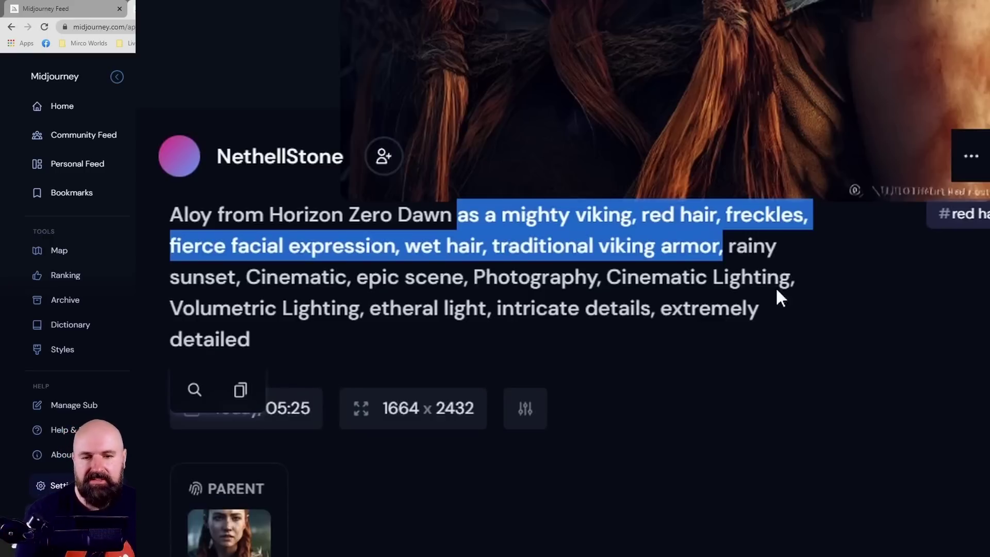
click(721, 248)
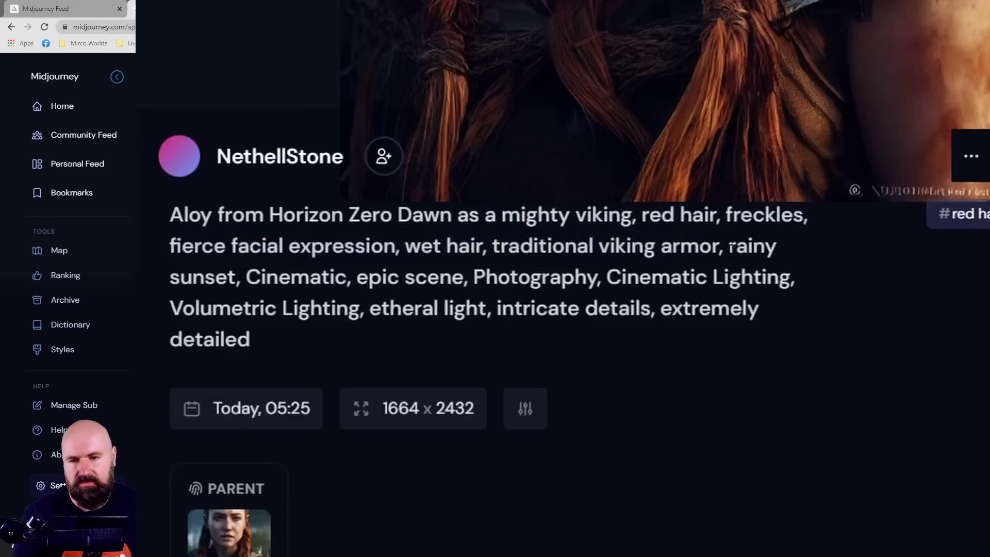
drag(728, 246, 240, 277)
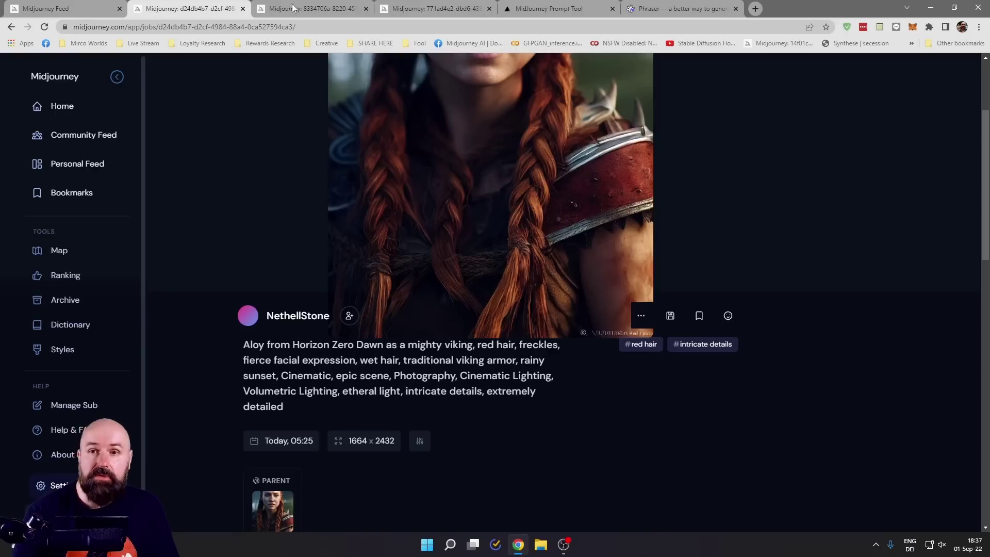
On the candy skull page, select 'a stunning woman with candy skull paint', then through 'inner light, inner energy'
click(295, 8)
scroll(745, 405, down, 3)
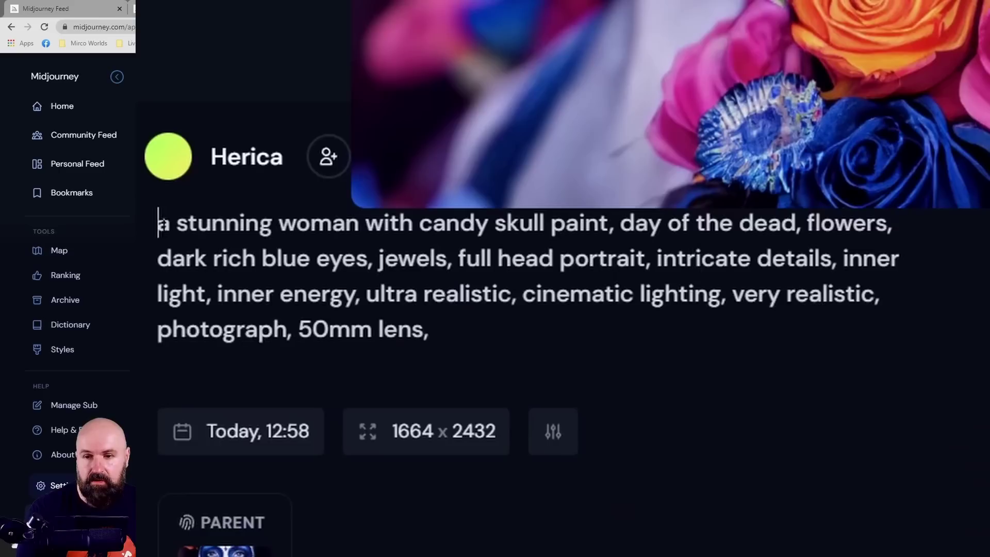
drag(158, 223, 609, 224)
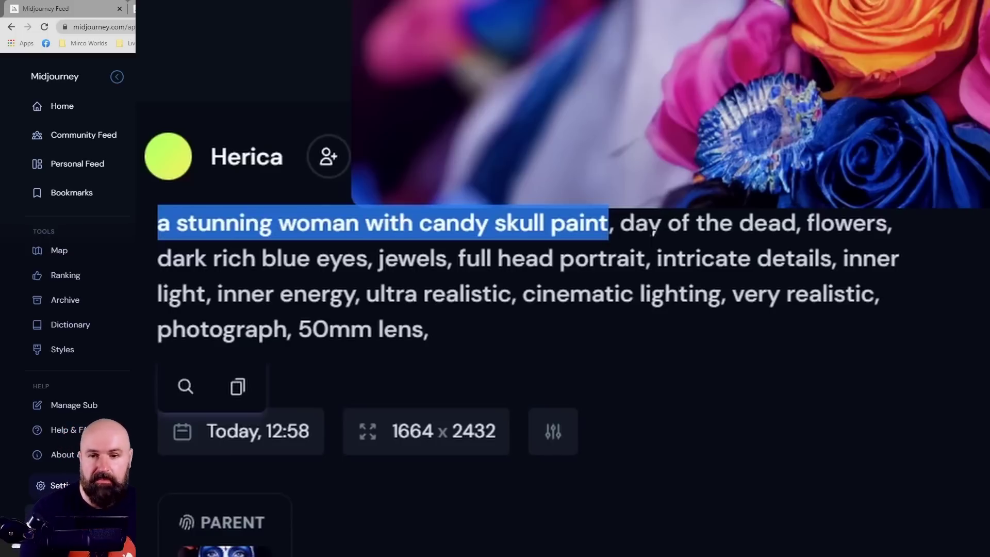
click(515, 289)
drag(345, 227, 446, 230)
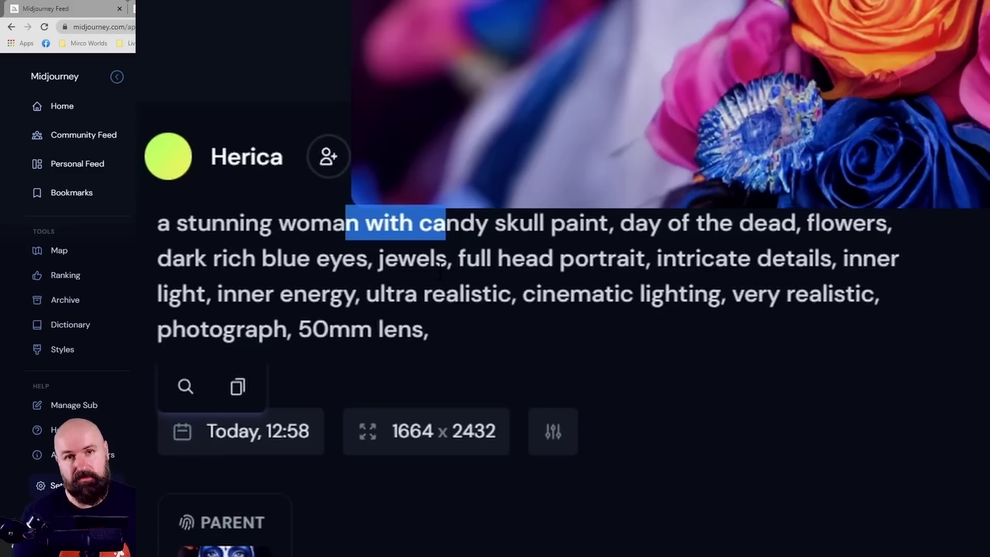
drag(452, 258, 157, 223)
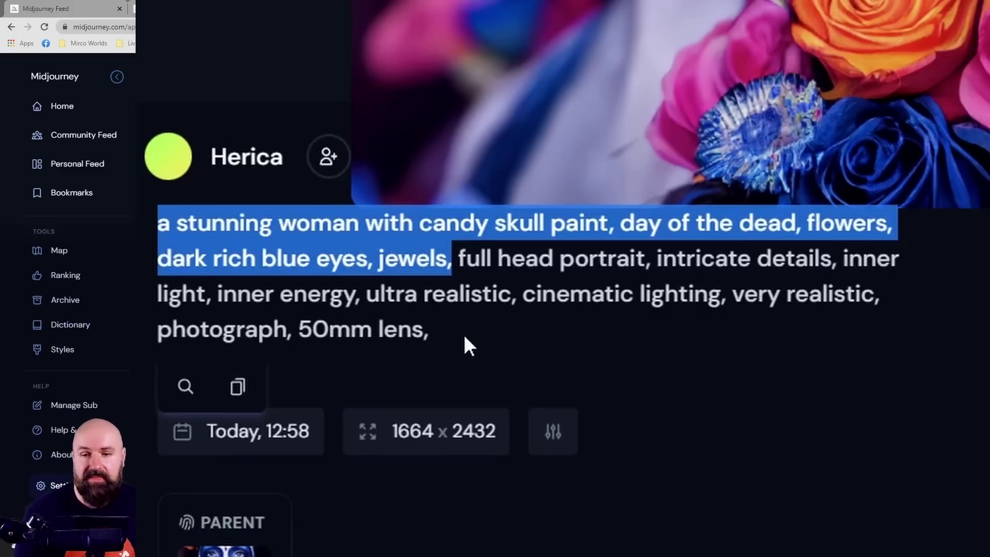
click(508, 263)
drag(452, 257, 370, 296)
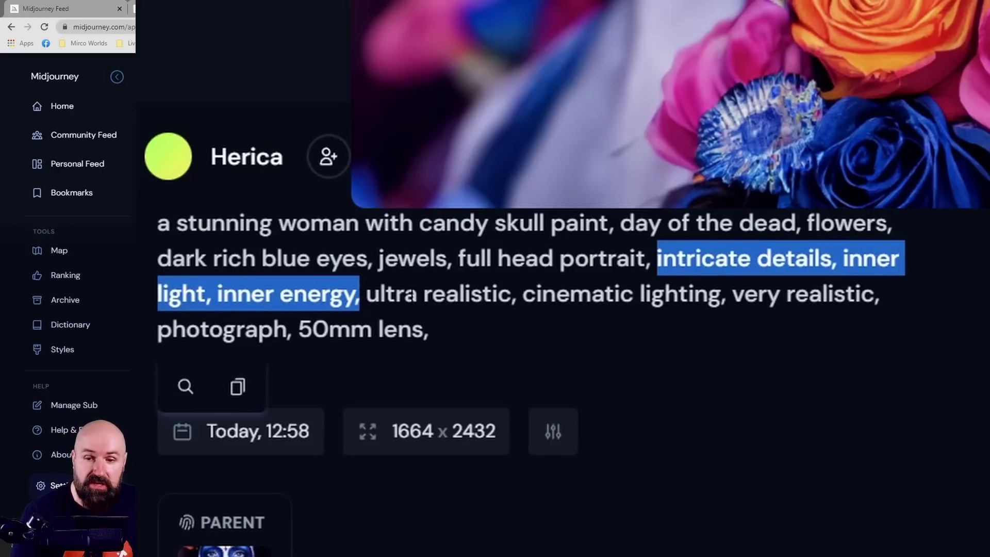
click(369, 296)
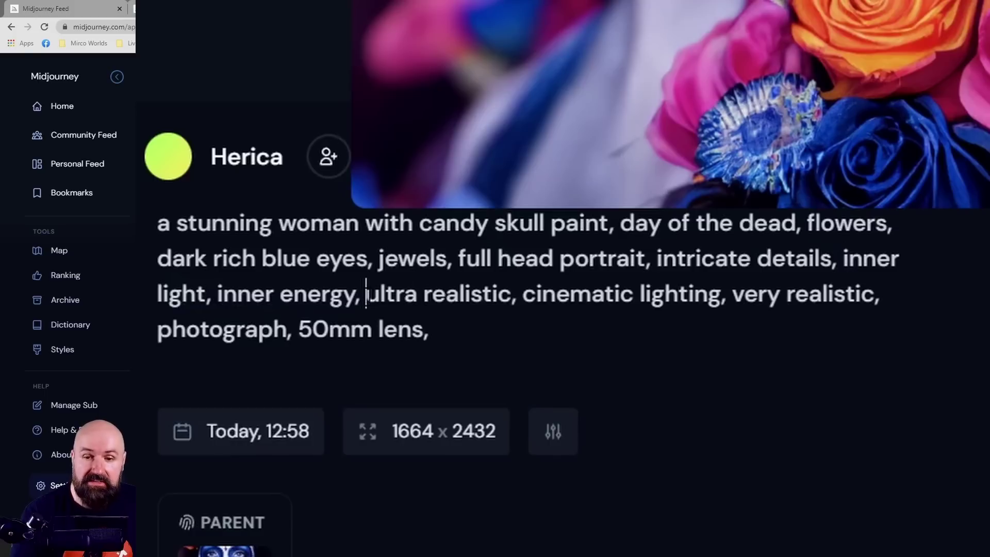
Select the phrase 'ultra realistic, cinematic lighting' in the candy skull prompt
drag(366, 294, 439, 339)
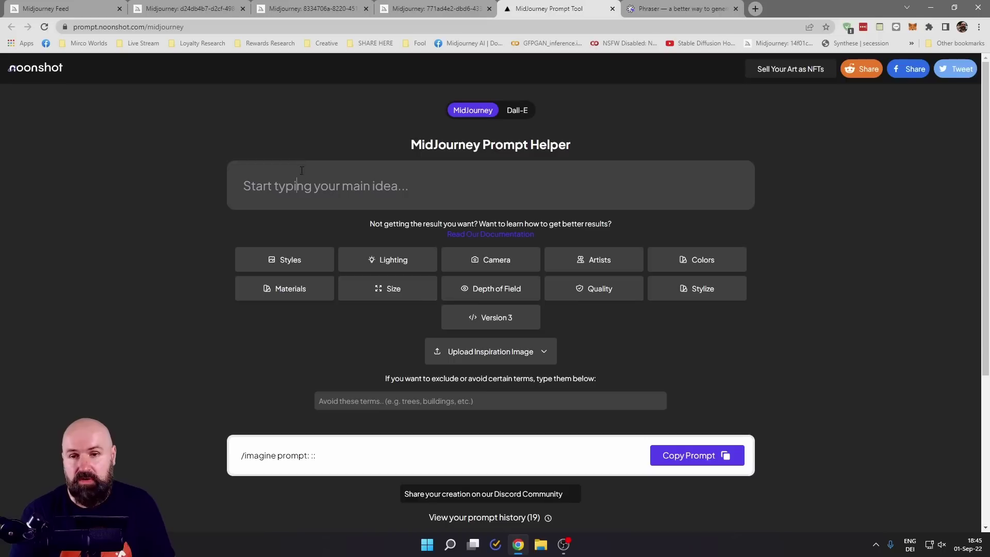
Enter 'cyber cat ninja' as the main idea and raise its weight to 3
click(244, 185)
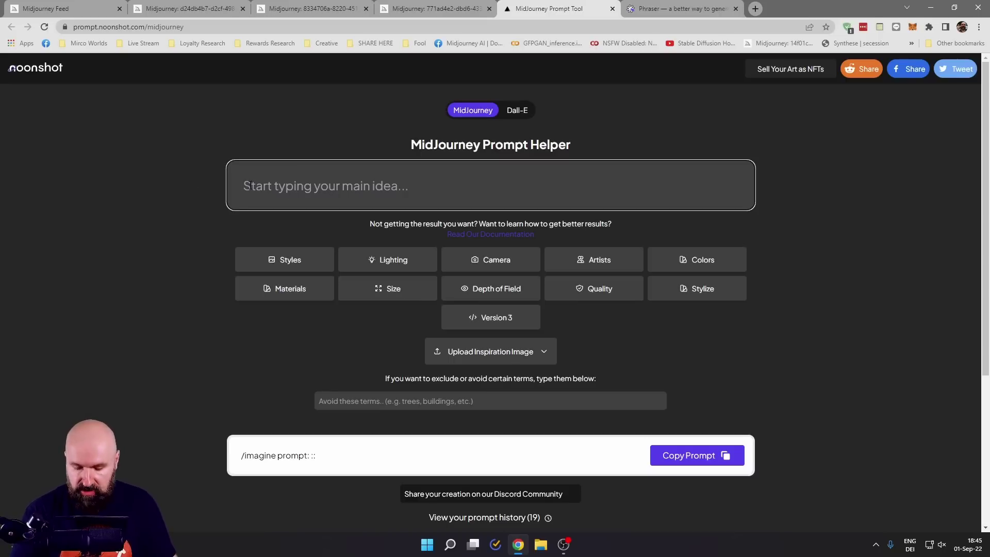
text(cyber cat ninja)
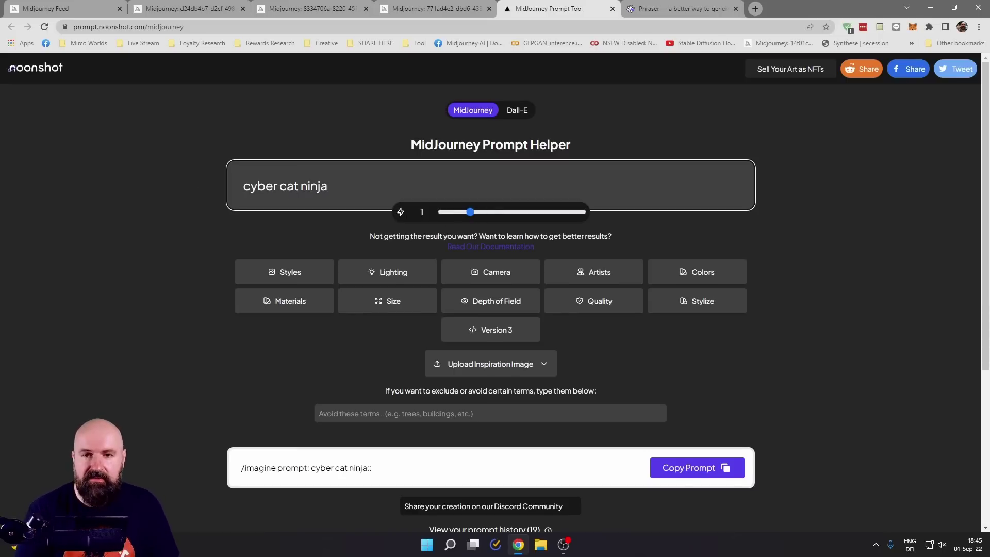
drag(472, 215, 528, 214)
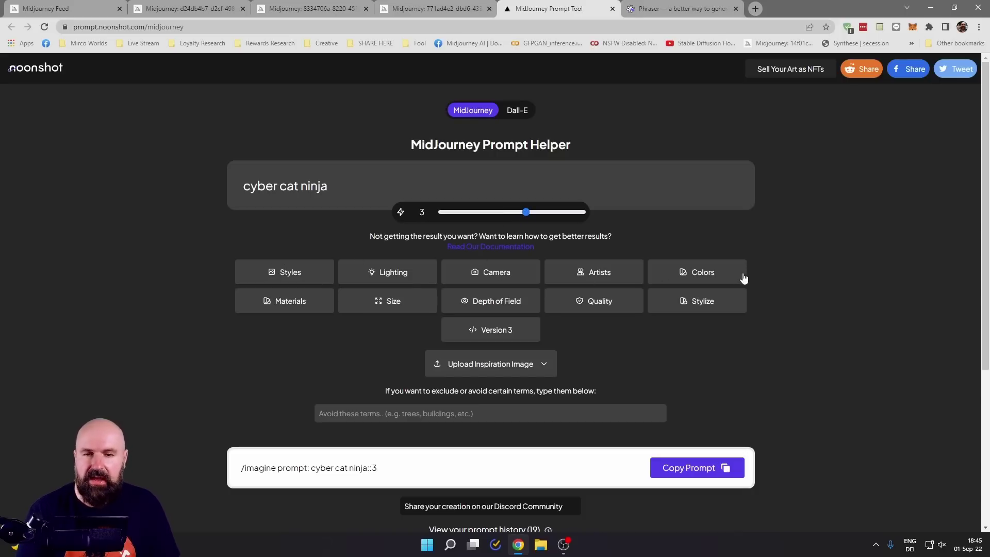
Add the Wet Paint style with weight 2 and the Wild West style, and confirm them
click(299, 275)
scroll(547, 298, down, 5)
scroll(546, 299, down, 20)
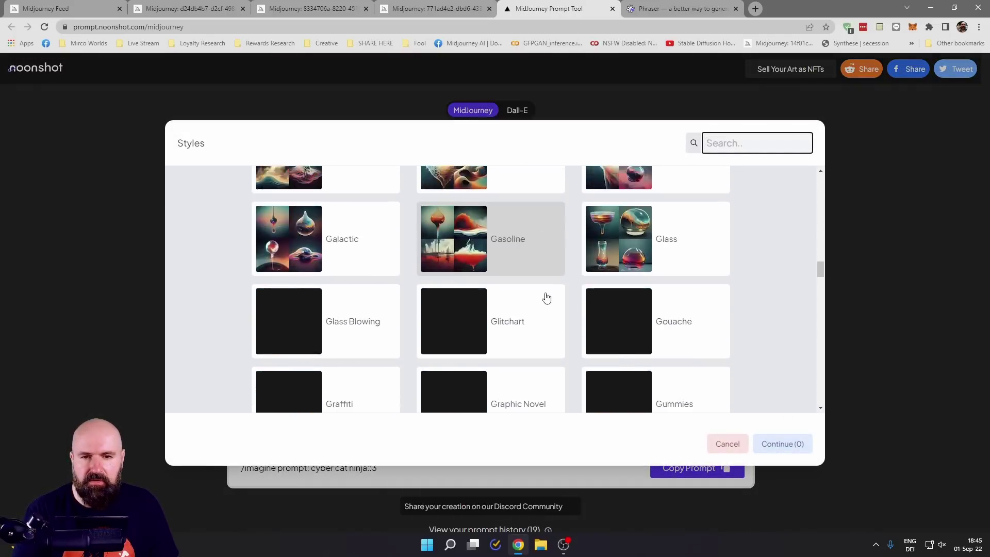
scroll(571, 298, down, 15)
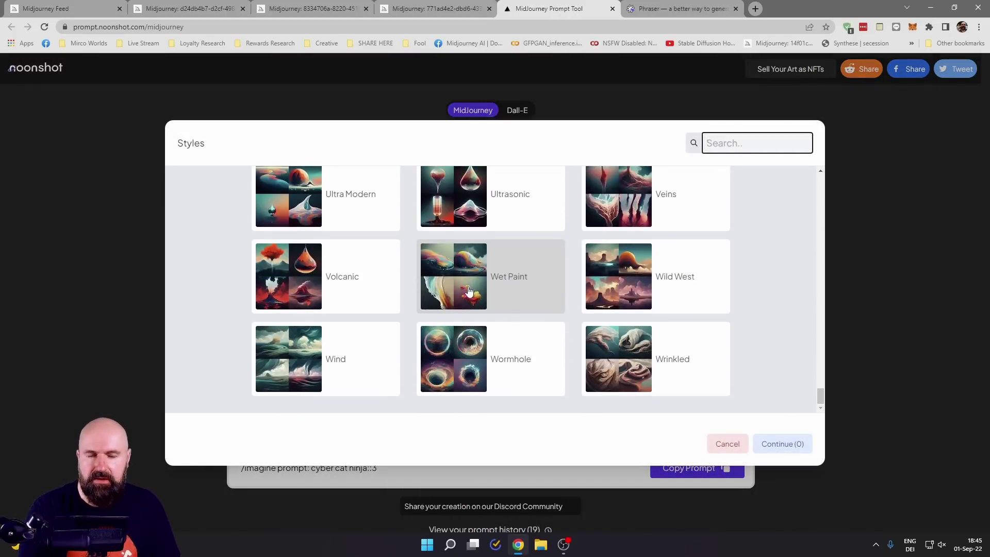
click(473, 287)
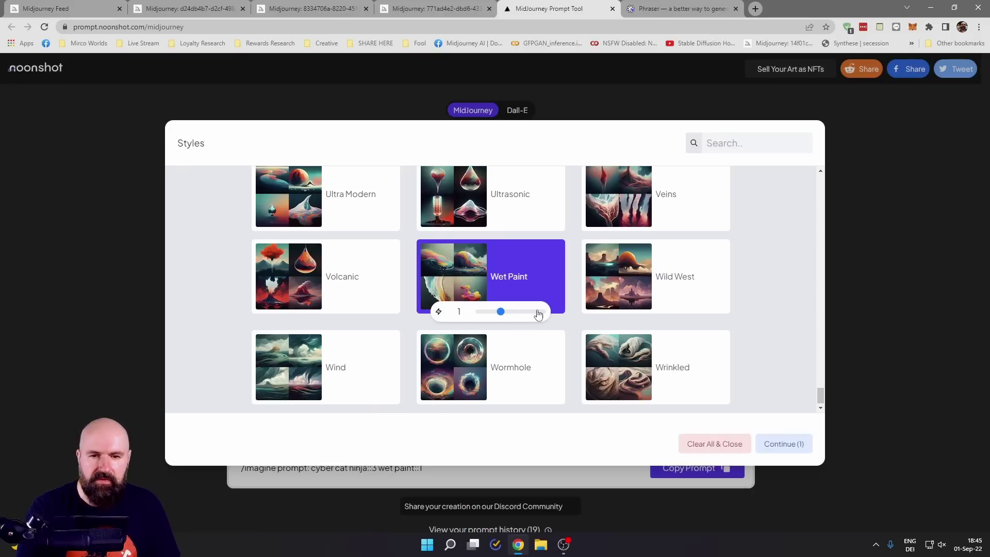
drag(516, 312, 511, 311)
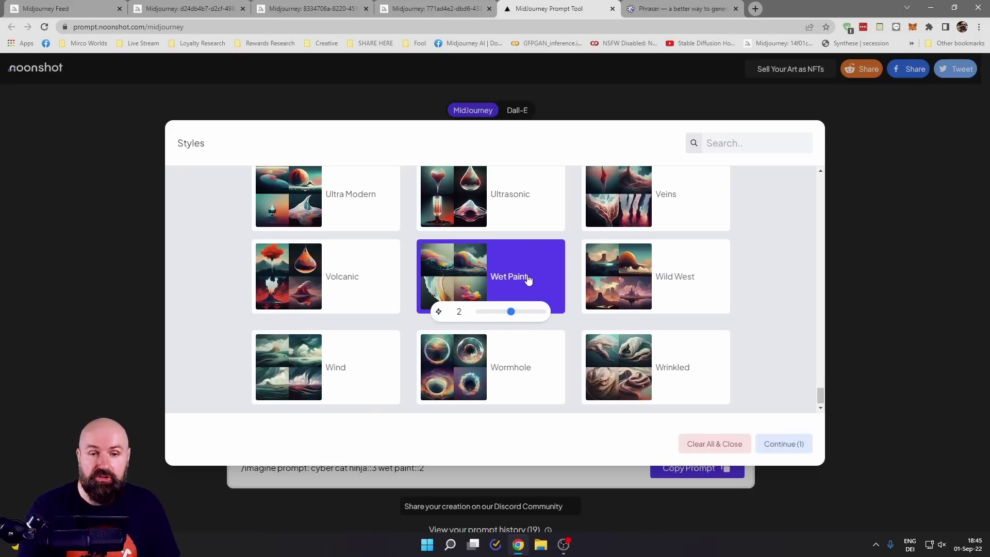
click(664, 287)
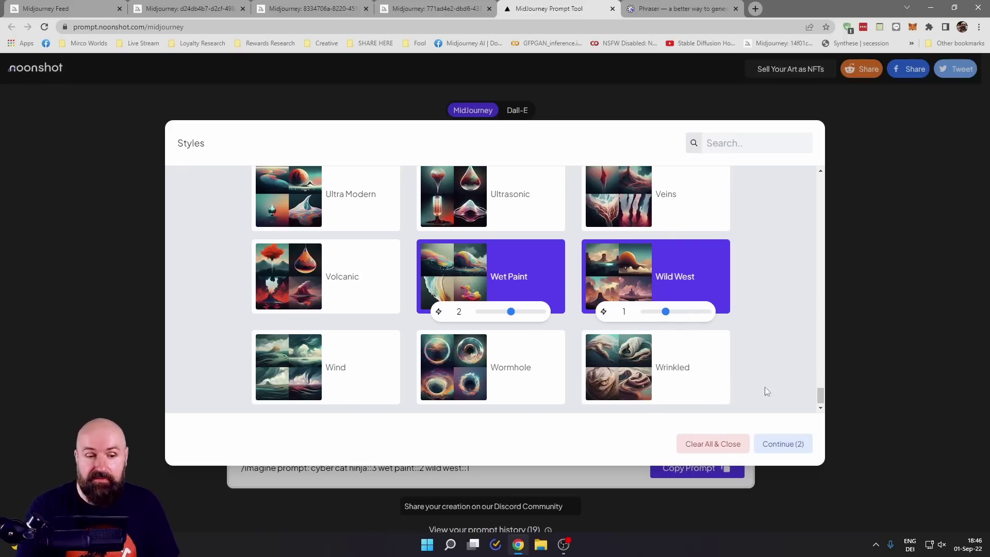
click(796, 445)
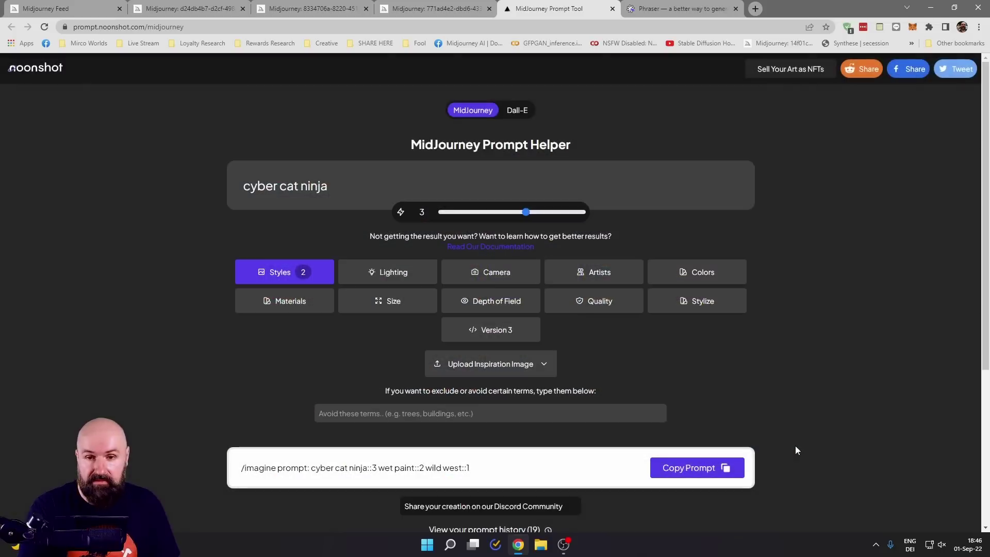
Leave lighting unset, copy the finished prompt, and switch to the Midjourney Bot chat
click(418, 270)
scroll(477, 293, down, 10)
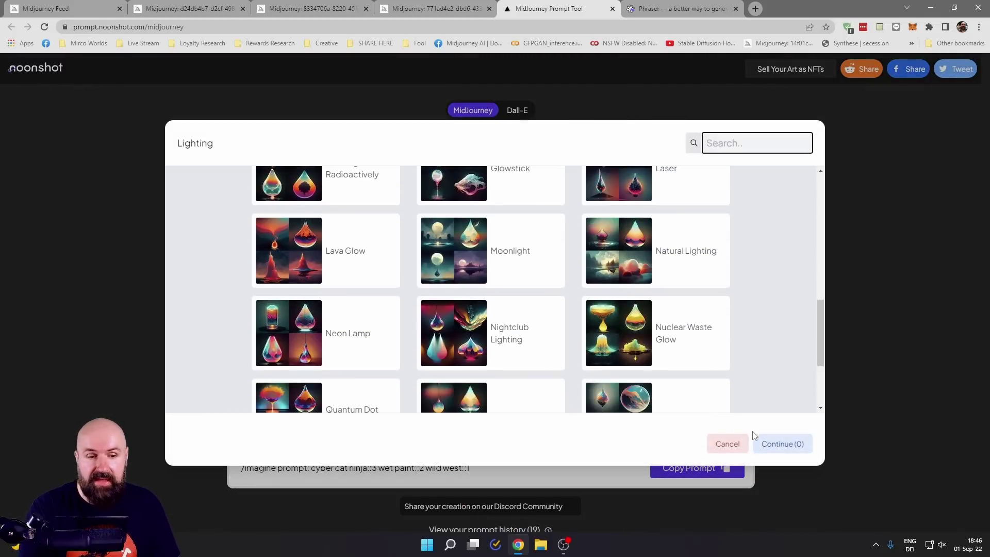
click(728, 443)
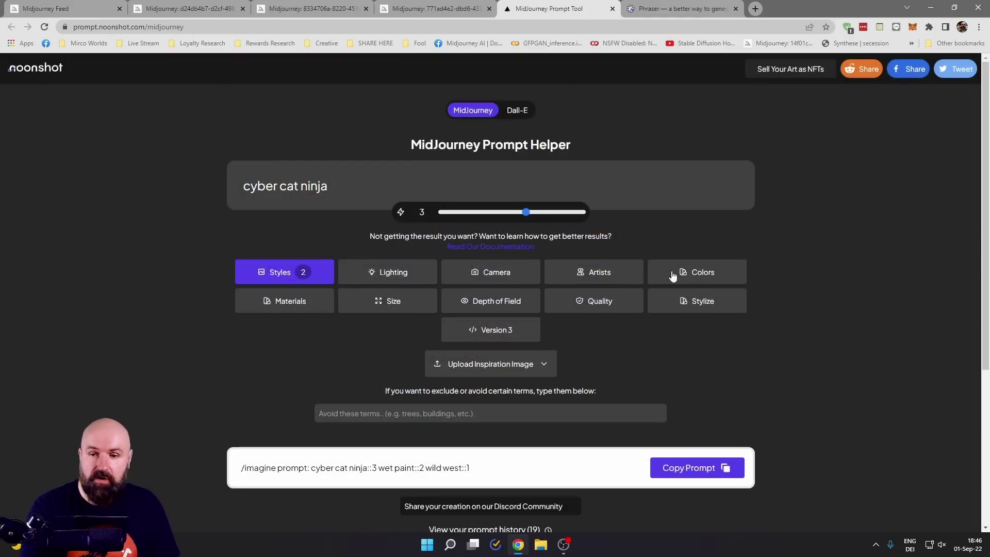
click(703, 472)
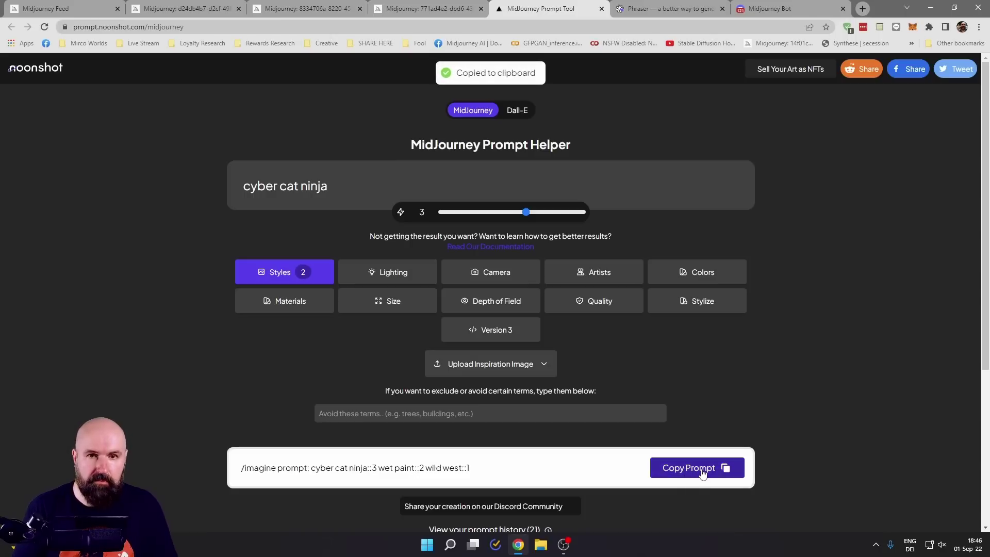
click(776, 8)
Paste the copied prompt as an /imagine command to Midjourney Bot and send it, then return to the prompt helper
click(308, 508)
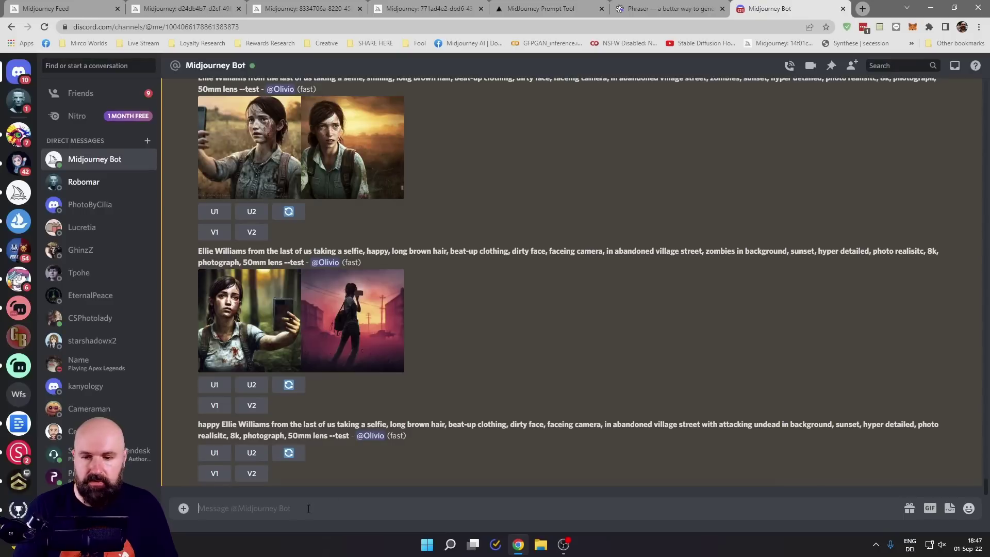
key(ctrl+v)
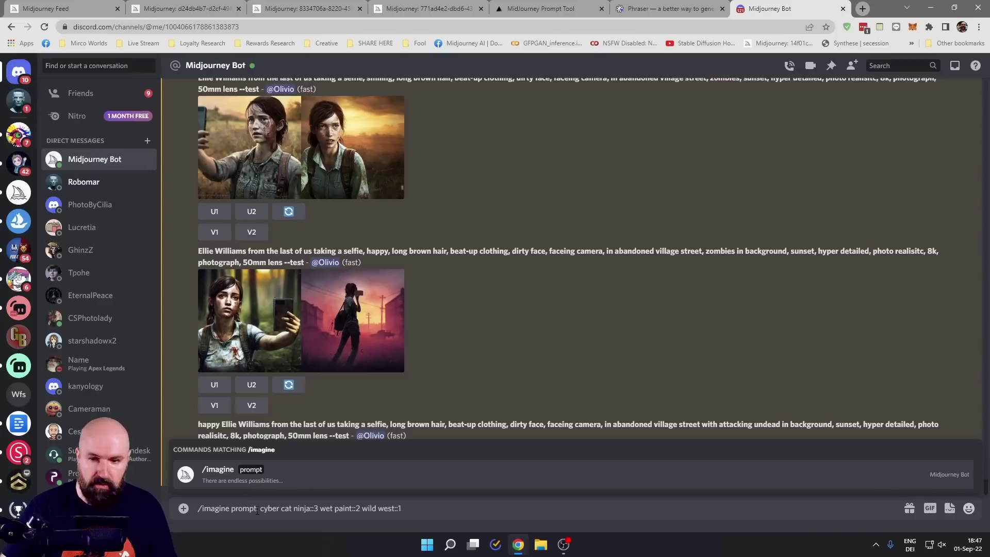
key(Return)
key(Return)
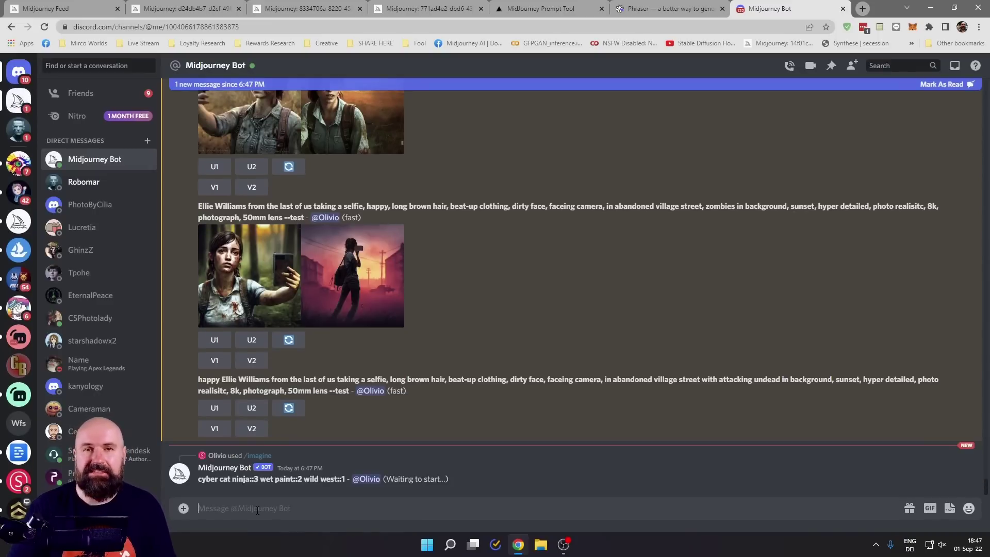
key(ctrl+5)
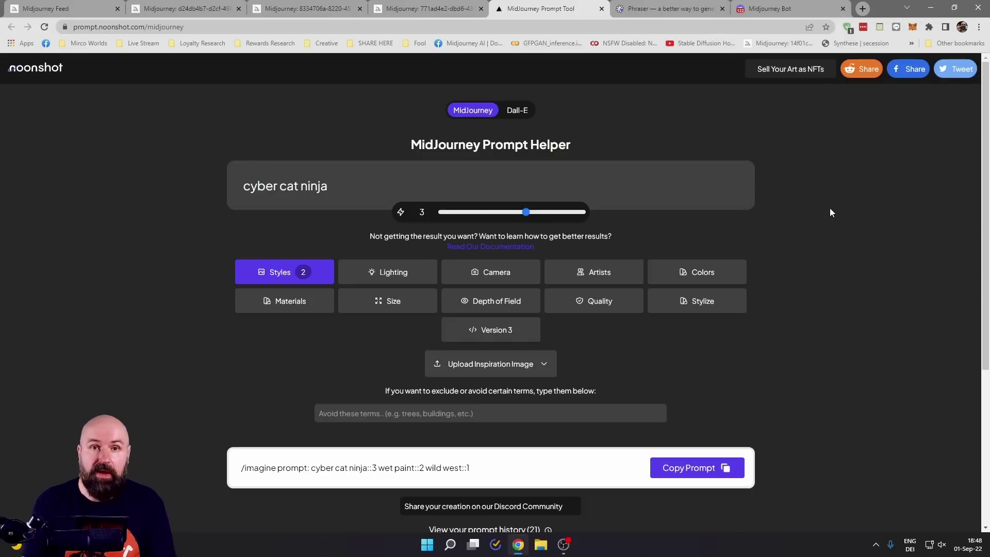
Switch to the Phraser tab showing its content-type choices
key(ctrl+Tab)
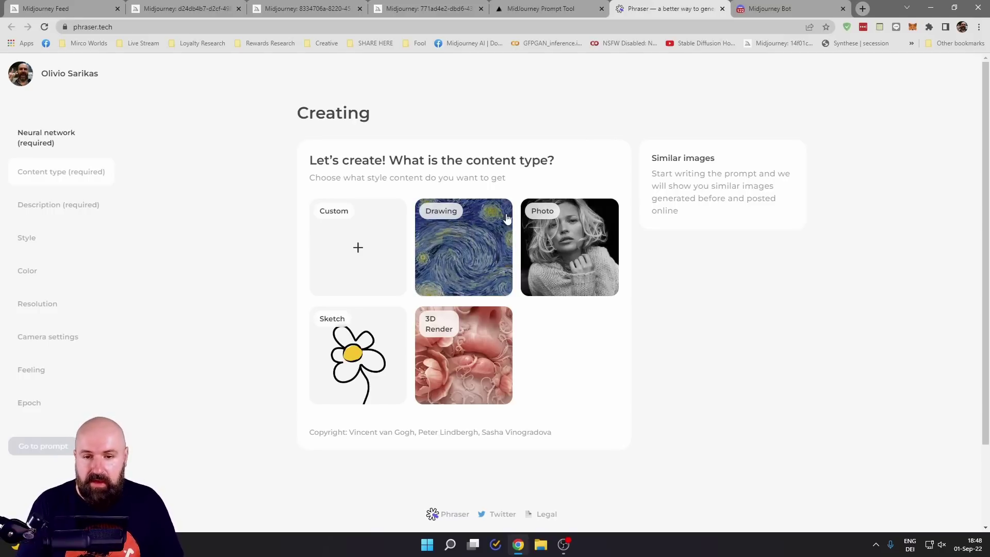
Choose 3D Render, describe it as 'cyber ninja cat', preview an example, and continue to styles
click(471, 357)
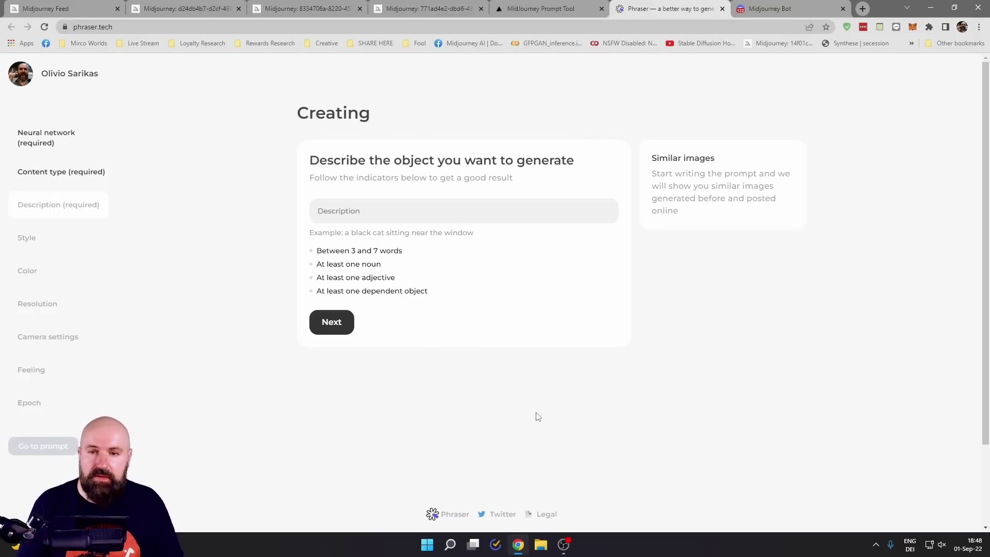
click(377, 217)
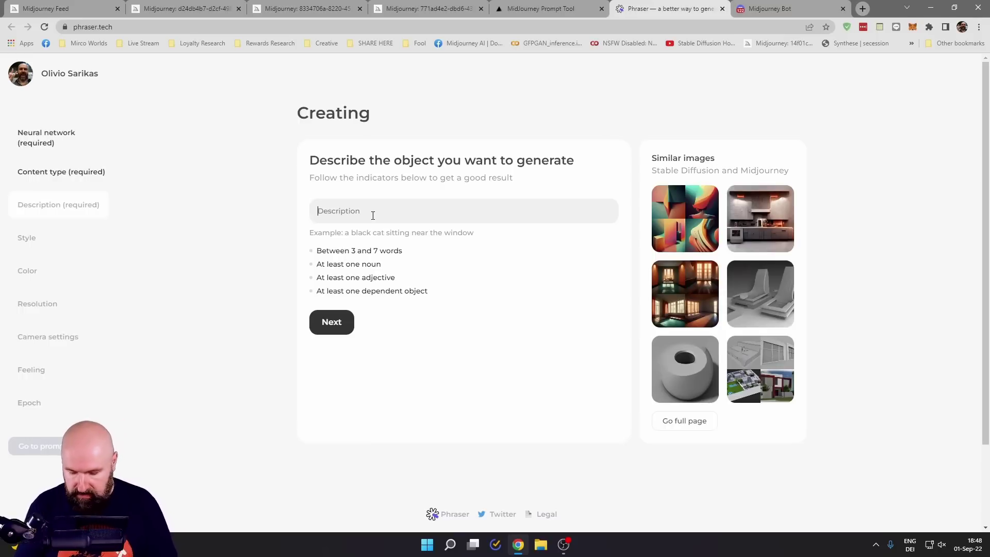
text(cyber ninja cat)
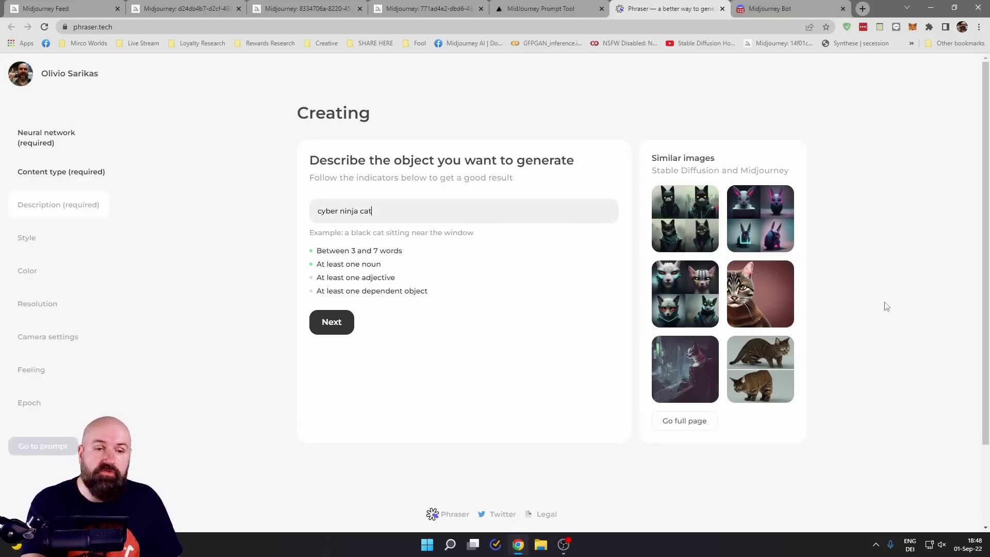
click(691, 294)
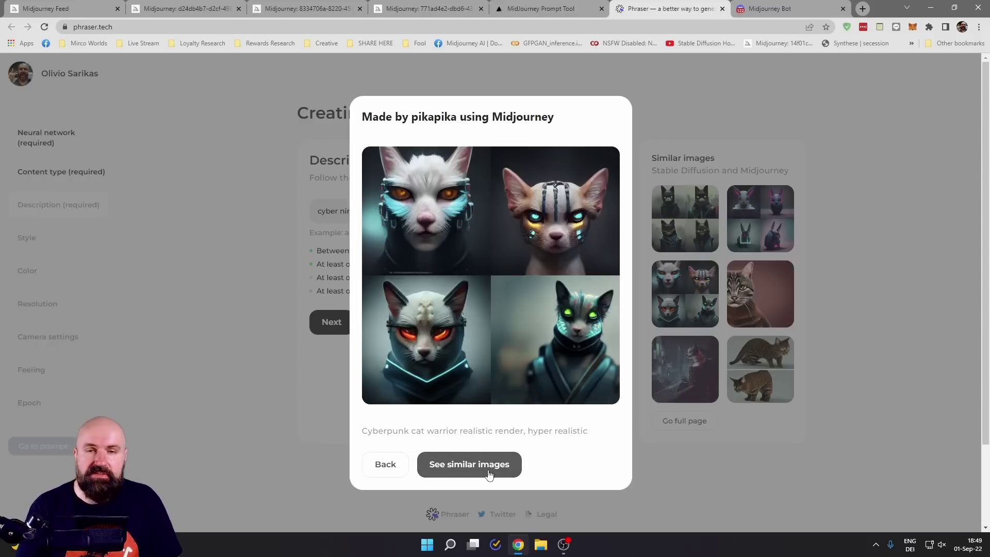
click(216, 313)
click(332, 323)
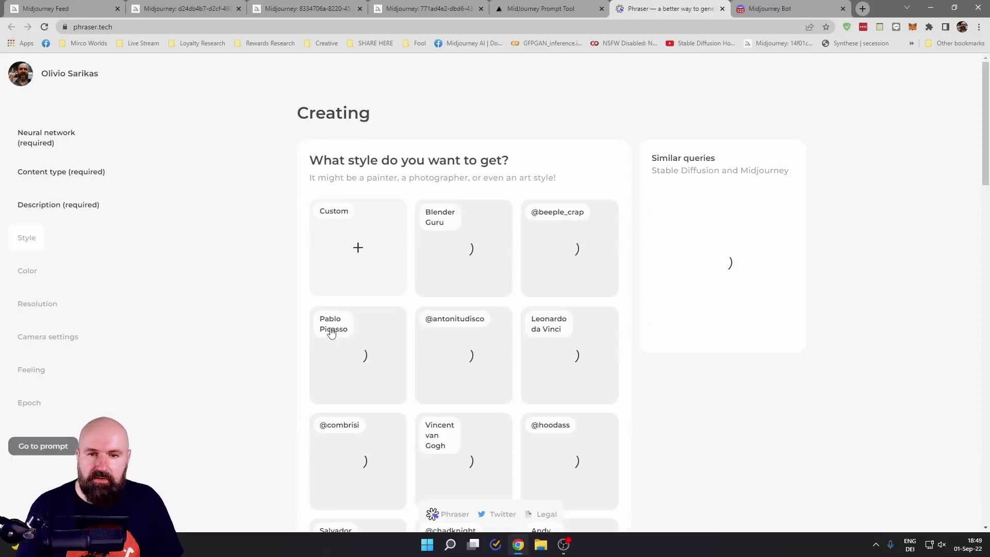
scroll(331, 332, down, 1)
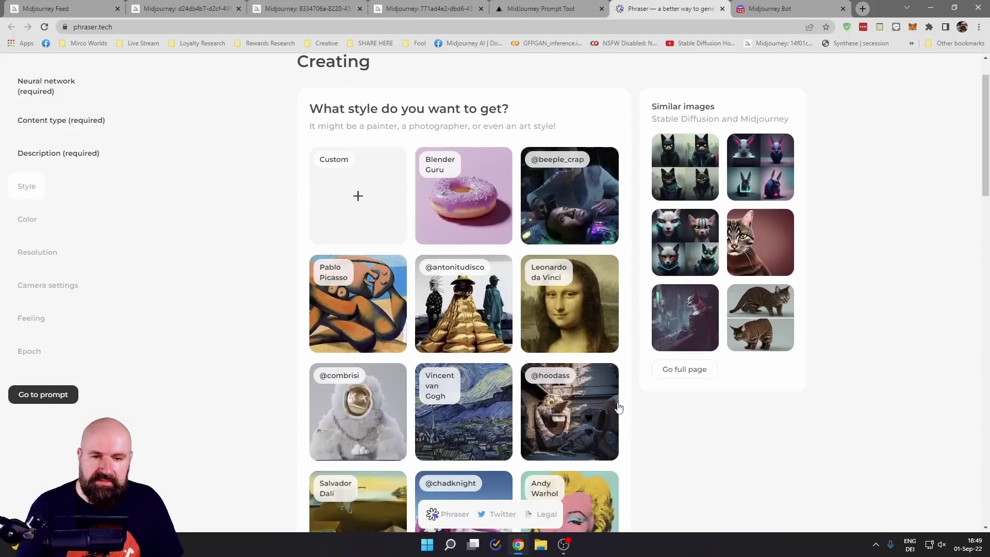
click(586, 204)
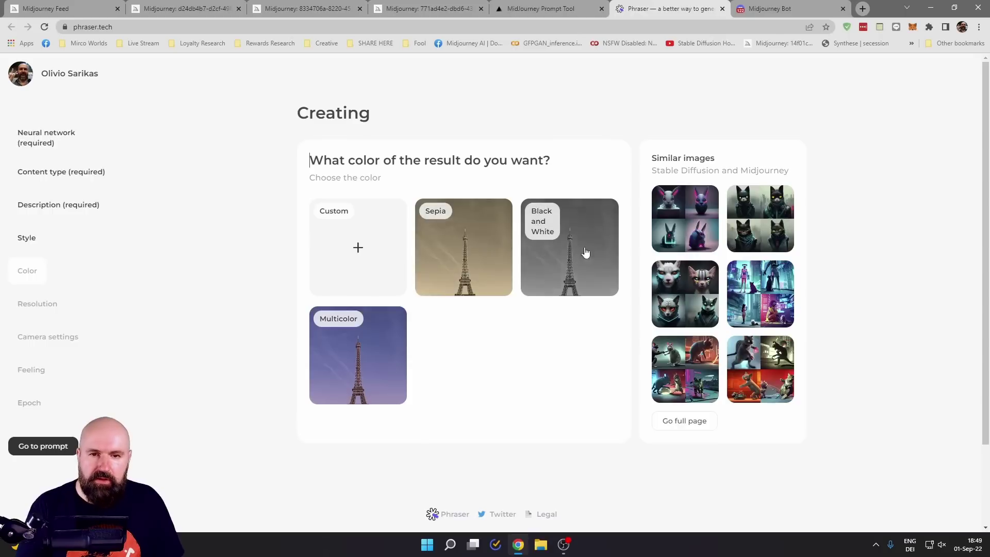
click(390, 345)
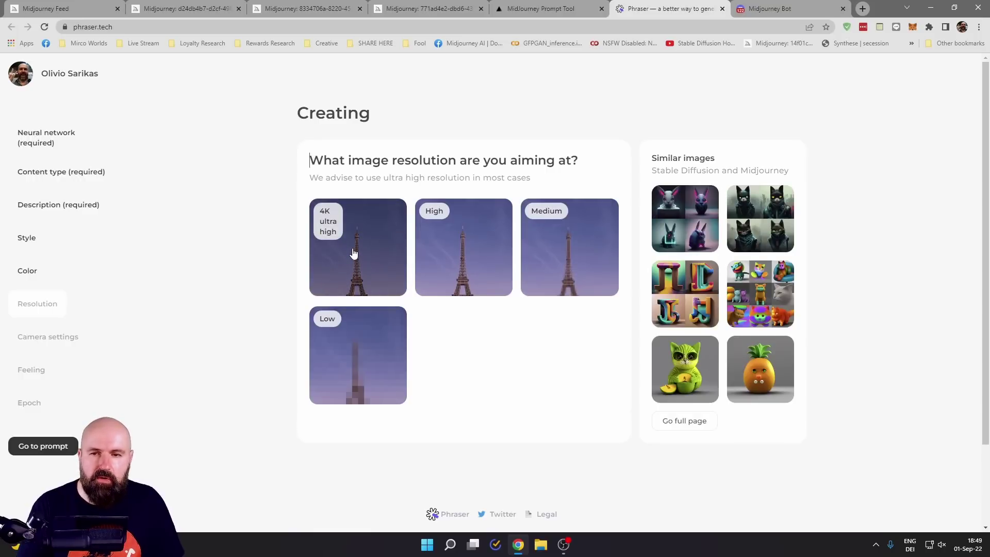
click(354, 254)
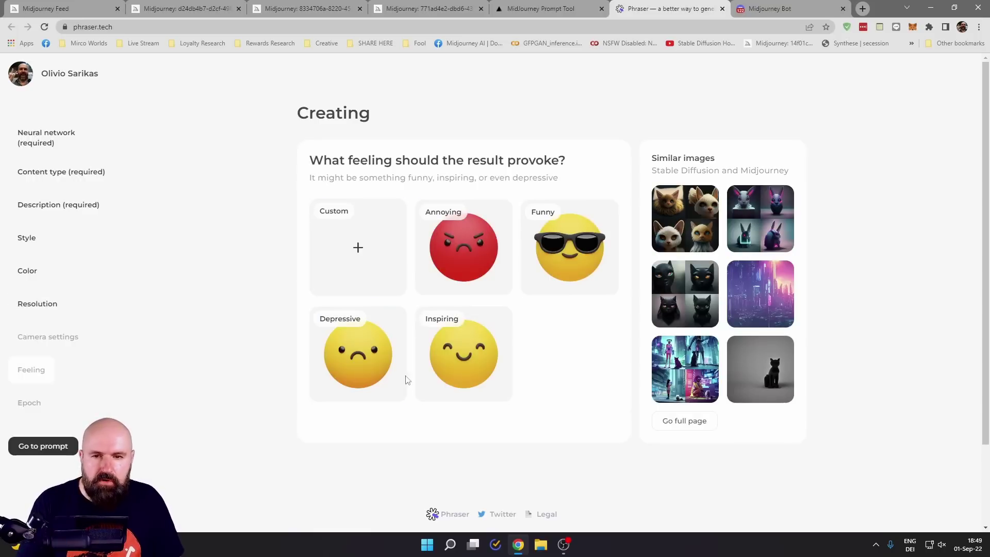
Add the custom feeling 'happy', choose the Future epoch, and copy the generated prompt
click(361, 251)
click(416, 285)
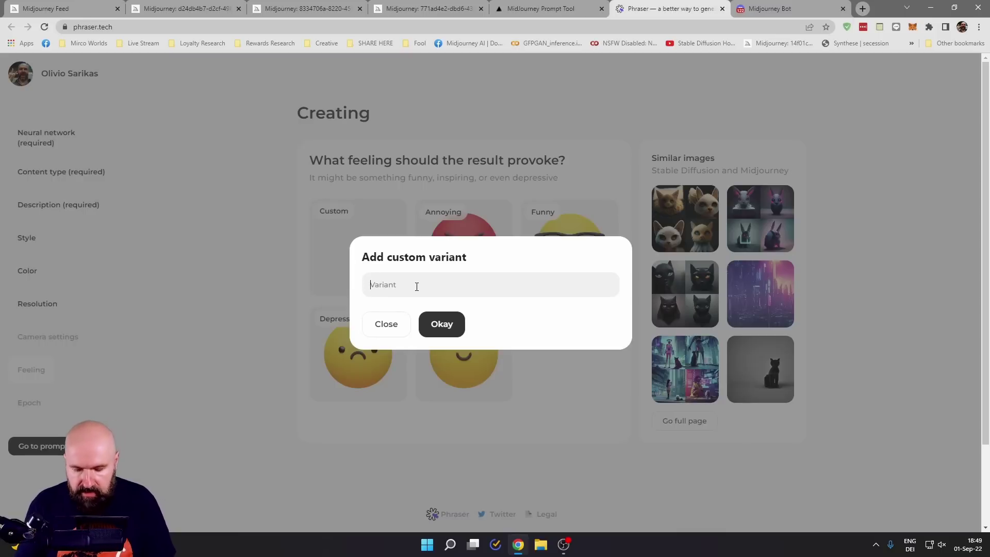
text(happy)
click(442, 324)
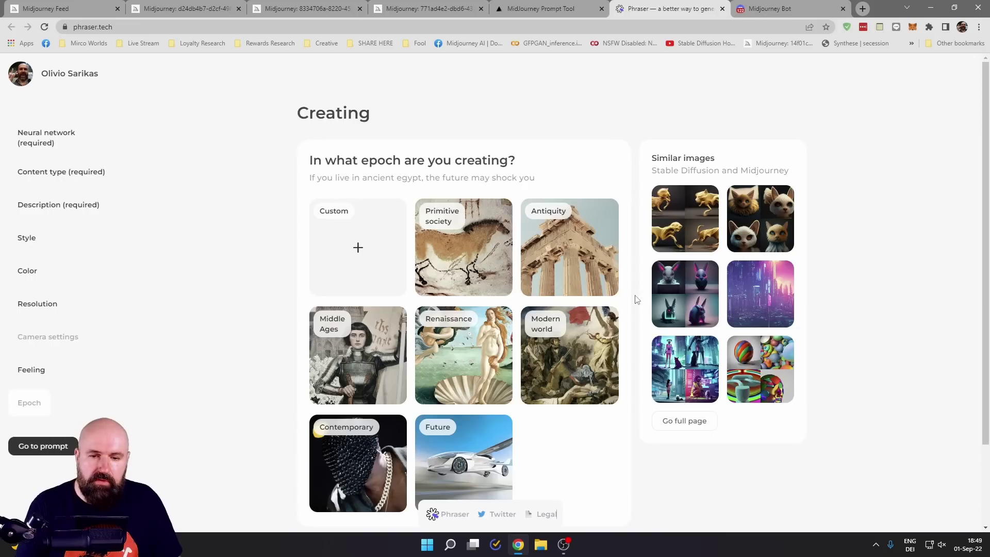
click(460, 453)
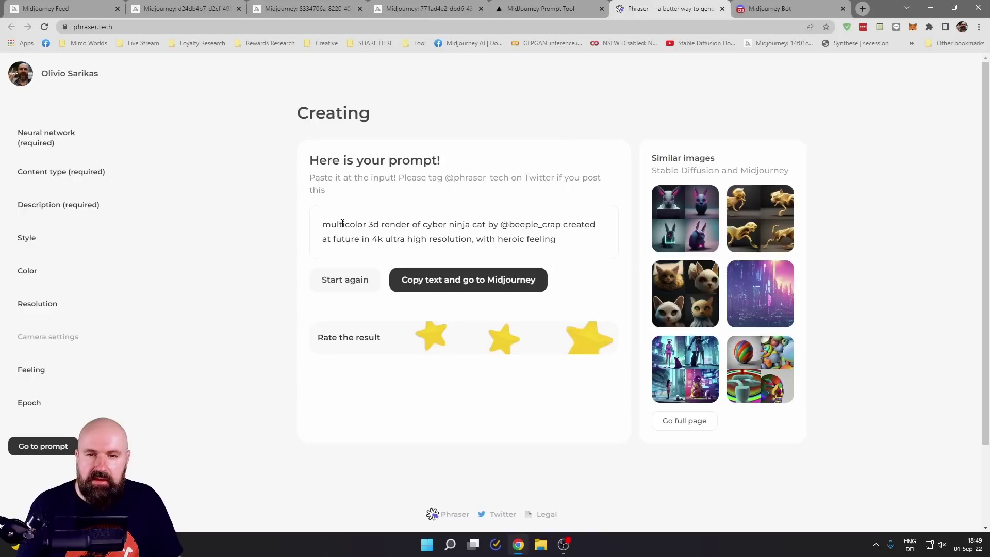
click(436, 279)
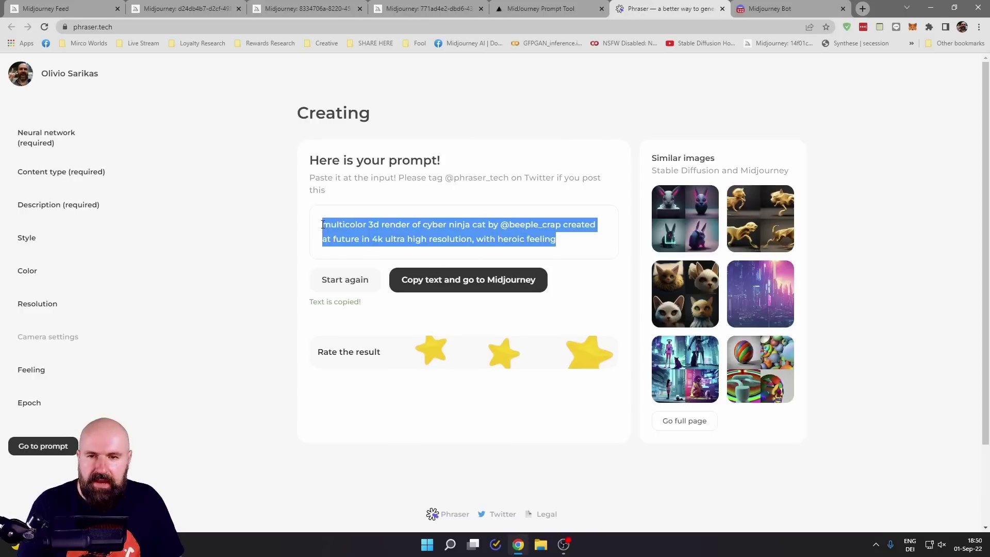
Send the pasted Phraser prompt via /imagine to Midjourney Bot, which rejects the banned word 'crap'
click(770, 9)
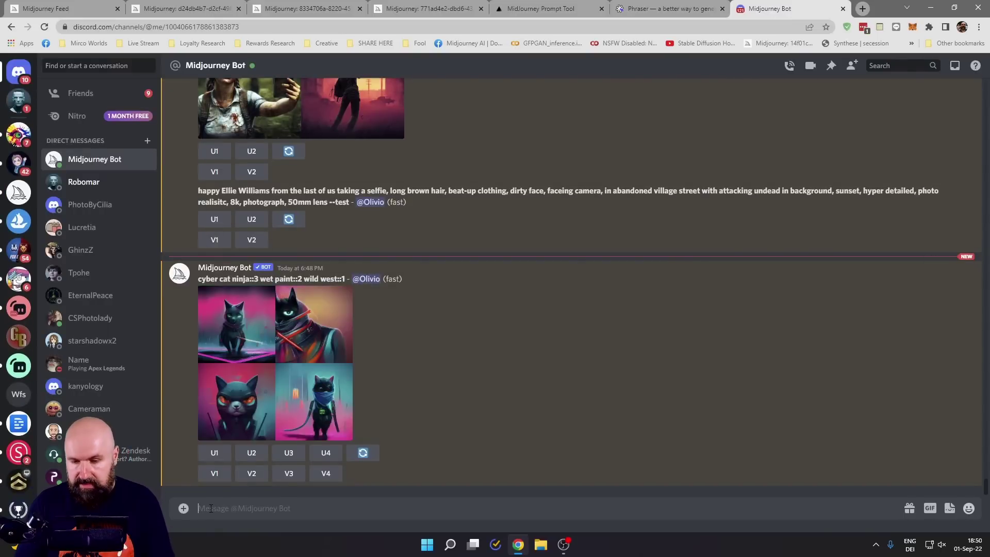
text(/)
key(Return)
key(ctrl+v)
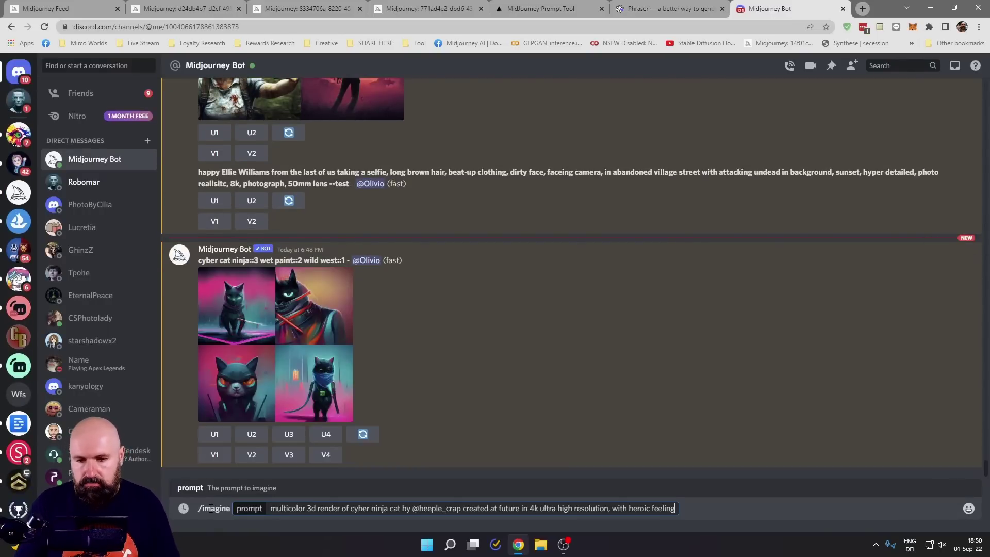
key(Return)
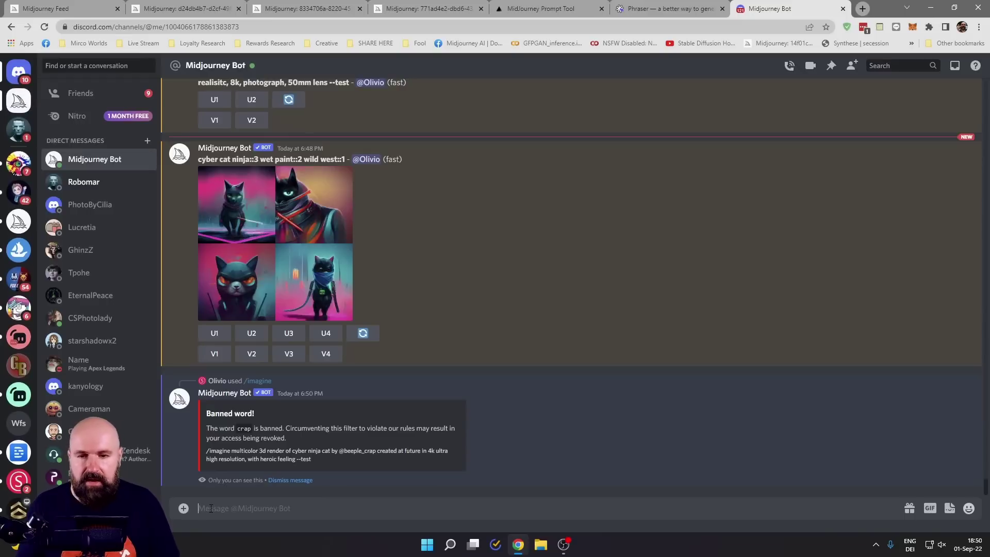